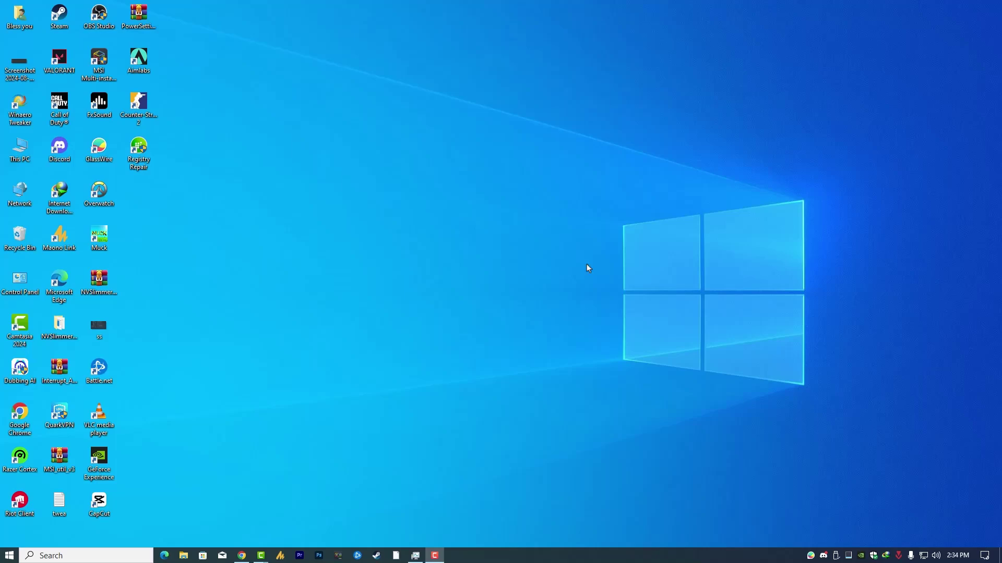
Open Task Manager's Memory performance page, which shows 16 GB RAM at 2133 MHz.
{"action": "right_click", "coordinate": [597, 550]}
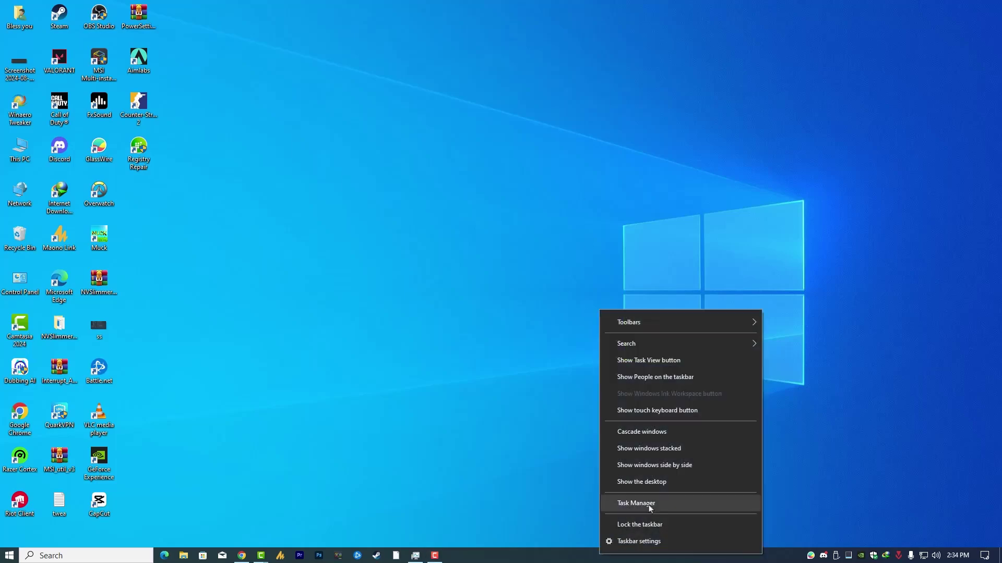
{"action": "left_click", "coordinate": [626, 503]}
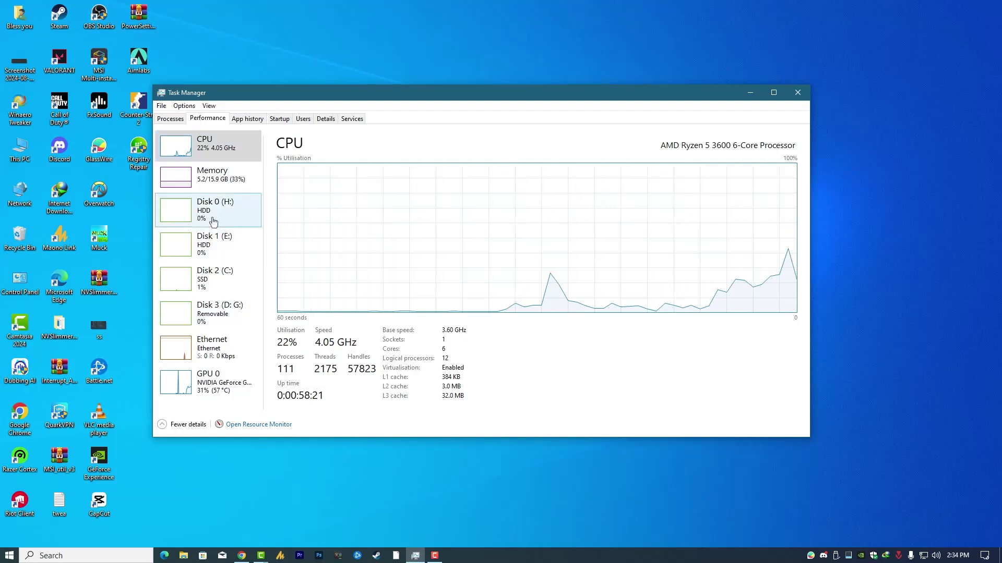
{"action": "left_click", "coordinate": [209, 176]}
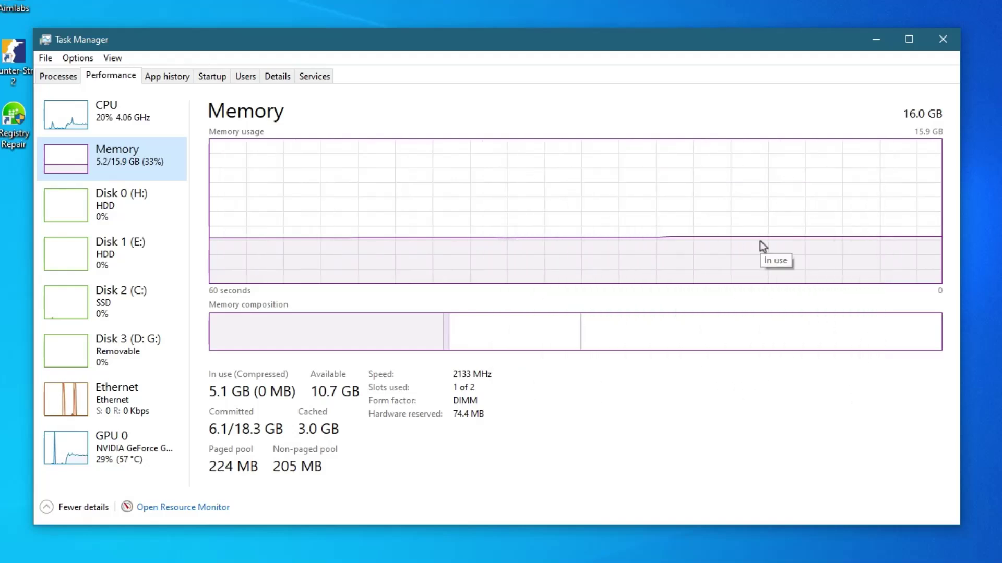
Close Task Manager and refresh the Windows desktop.
{"action": "left_click", "coordinate": [943, 39]}
{"action": "right_click", "coordinate": [671, 342]}
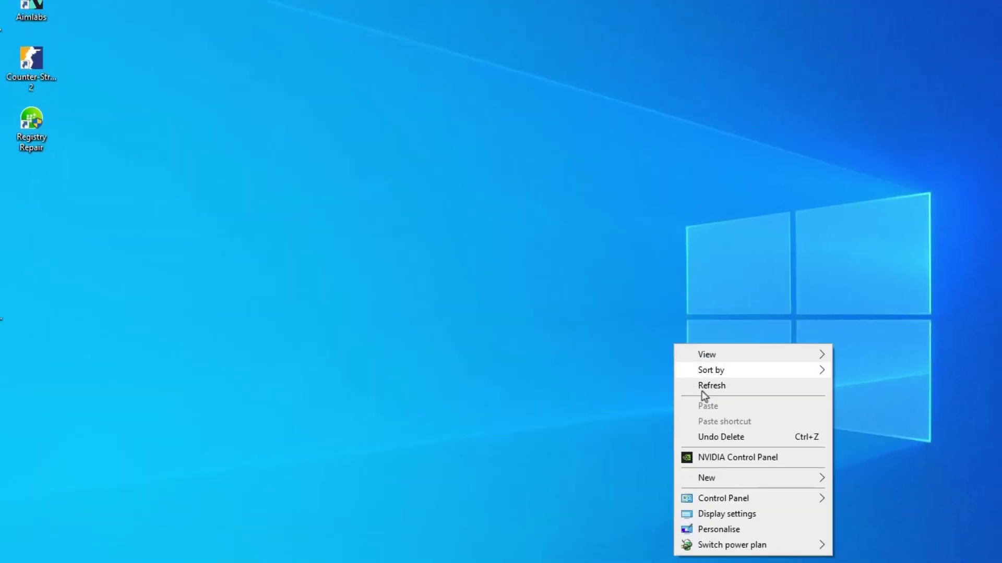
{"action": "left_click", "coordinate": [699, 385]}
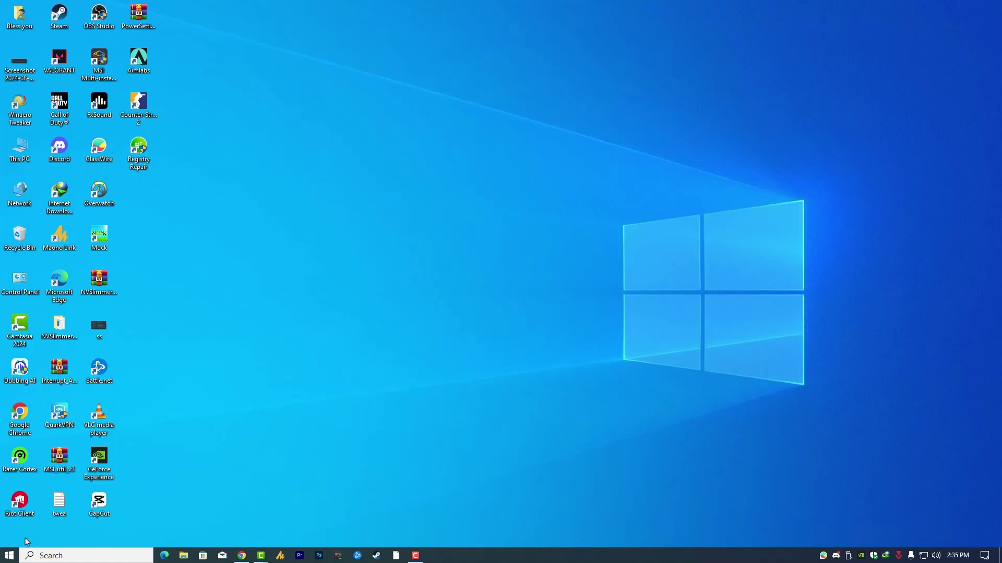
Restart the computer from the Start menu power options to enter the BIOS.
{"action": "left_click", "coordinate": [9, 556]}
{"action": "left_click", "coordinate": [27, 536]}
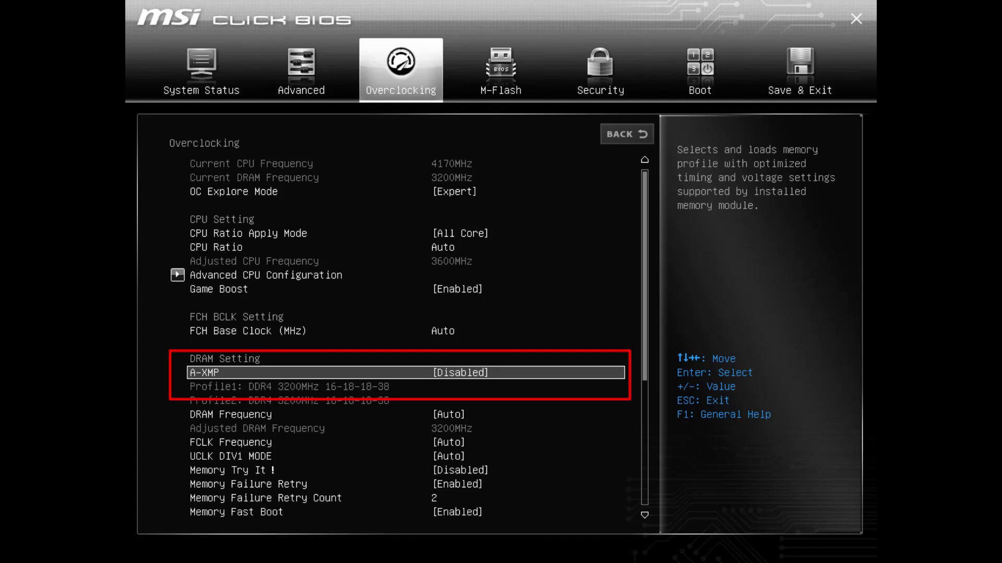
Change A-XMP under DRAM Setting from Disabled to Profile 1.
{"action": "key", "text": "Return"}
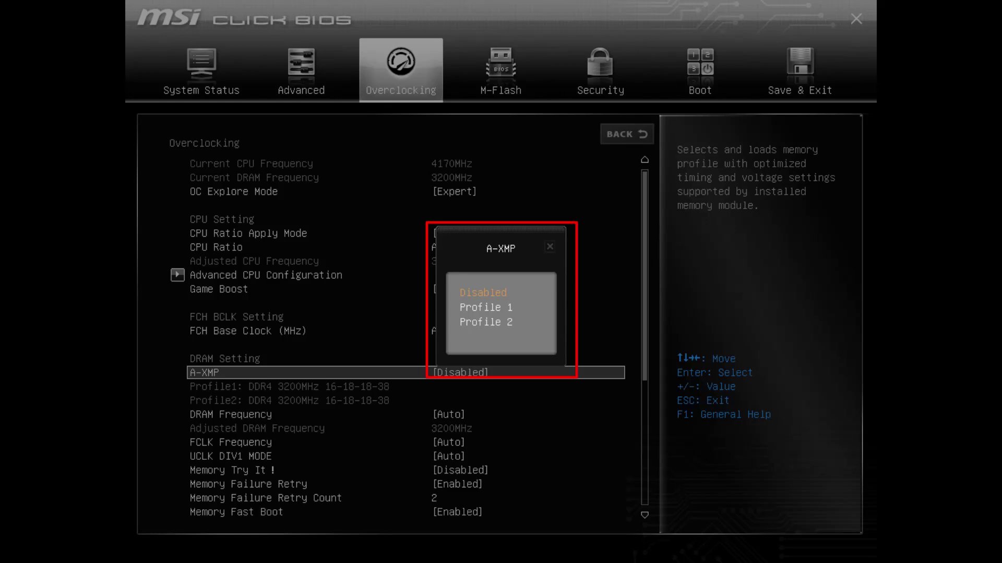
{"action": "key", "text": "Down"}
{"action": "key", "text": "Return"}
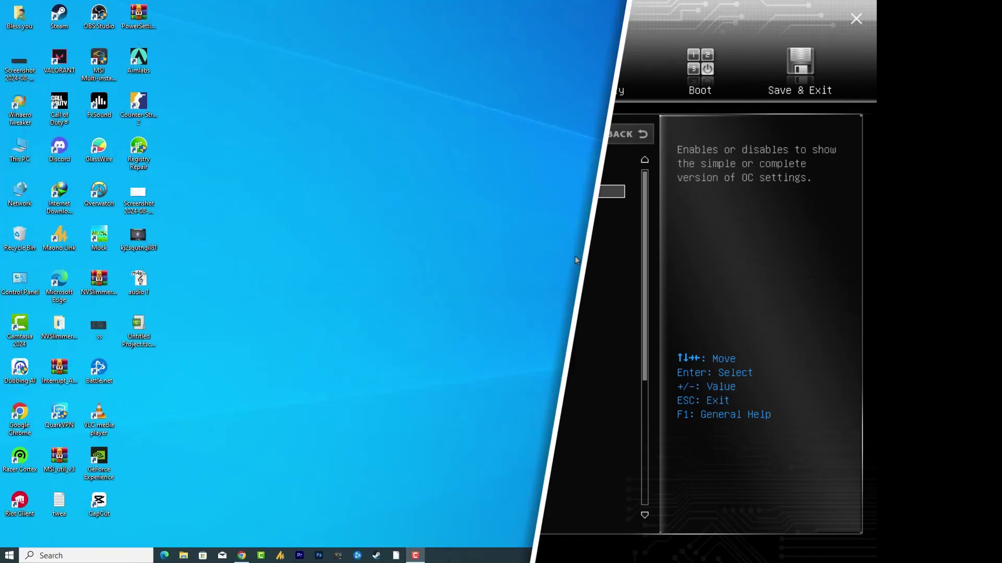
Refresh the desktop and open Task Manager's Memory page, now showing RAM at 3200 MHz.
{"action": "right_click", "coordinate": [564, 243]}
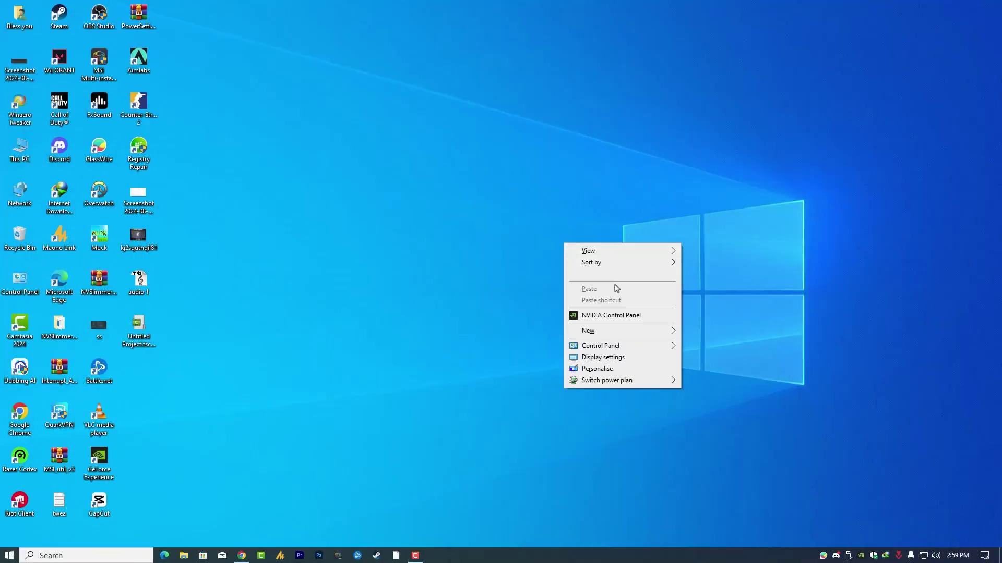
{"action": "left_click", "coordinate": [617, 275]}
{"action": "right_click", "coordinate": [625, 553]}
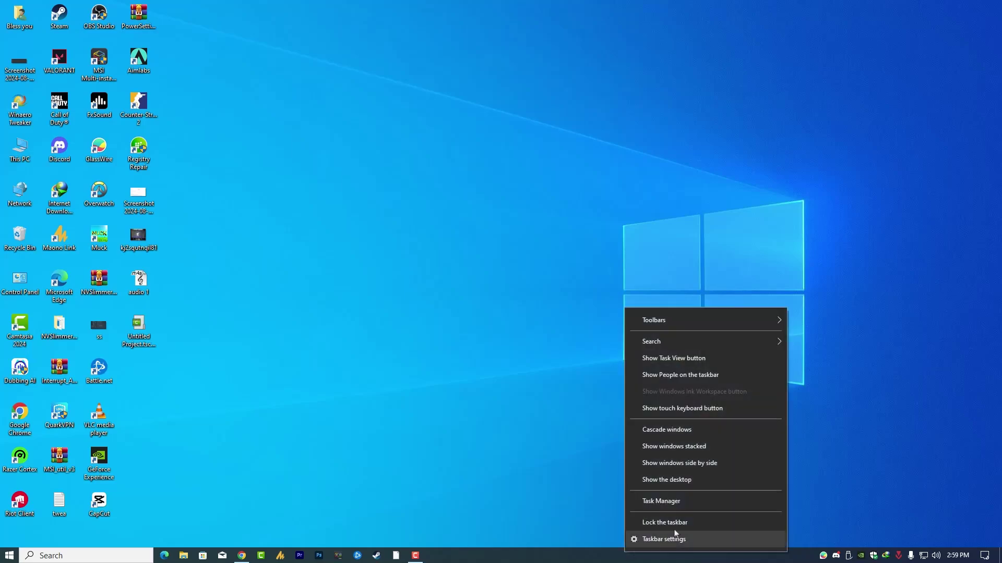
{"action": "left_click", "coordinate": [686, 502]}
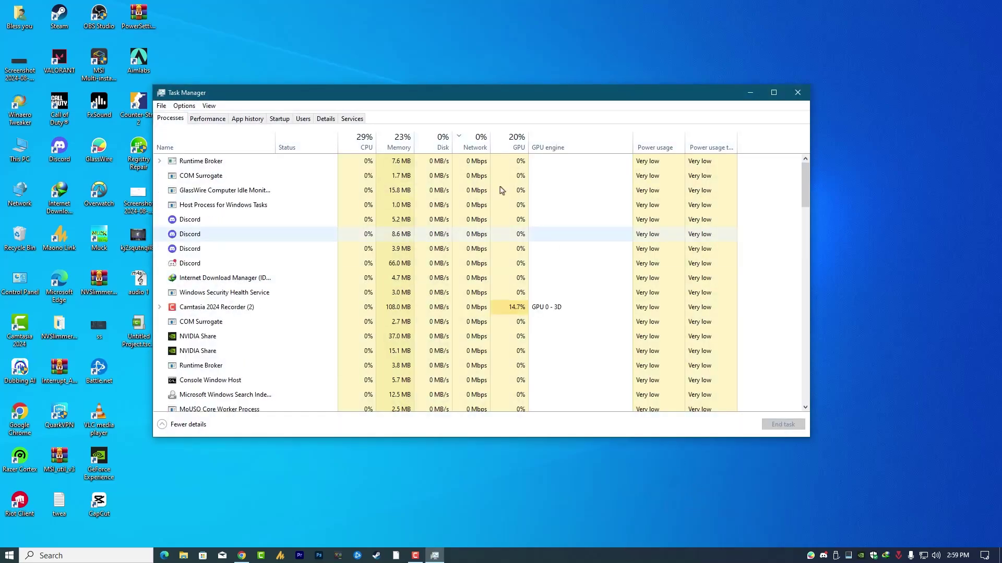
{"action": "left_click", "coordinate": [211, 119]}
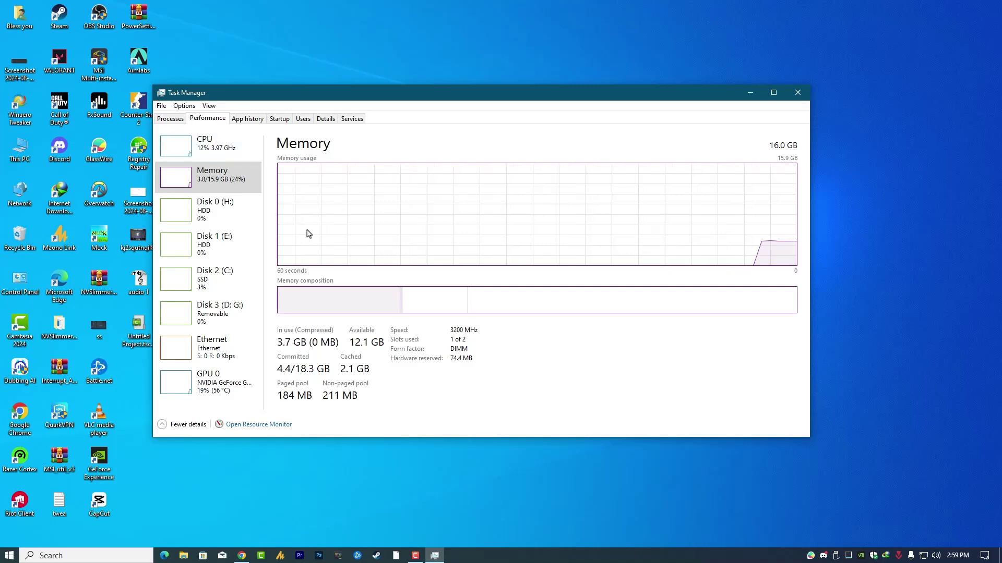
{"action": "left_click", "coordinate": [454, 332]}
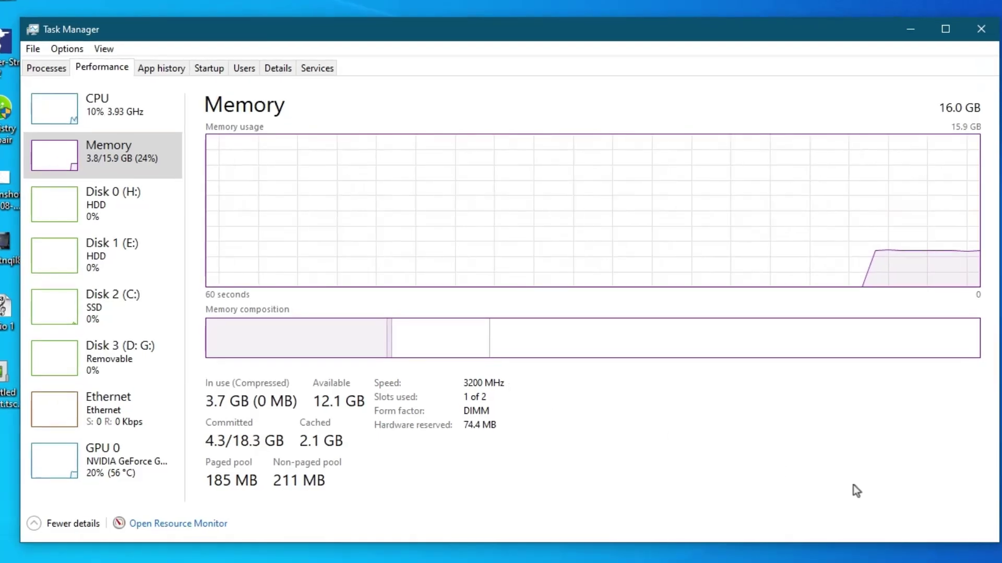